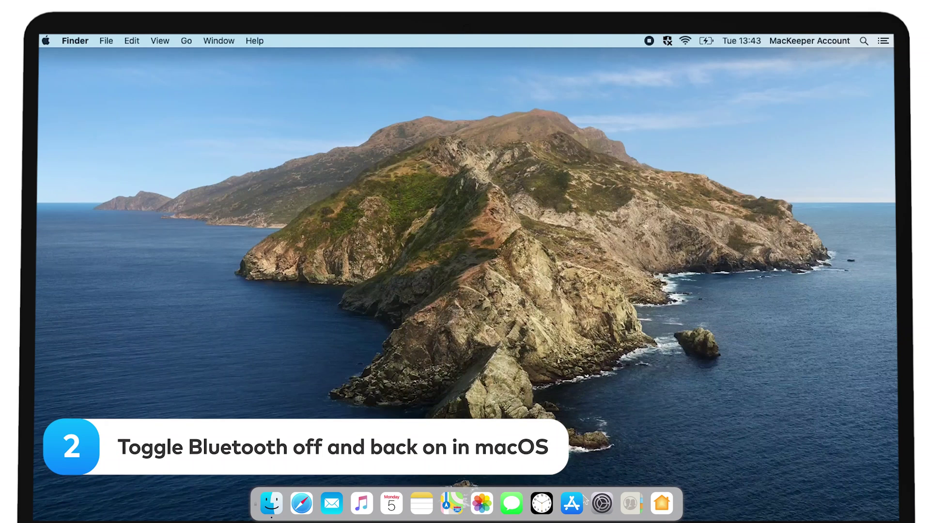
Step: From the Apple menu reach Bluetooth preferences and toggle Bluetooth off, then back on
left_click(46, 43)
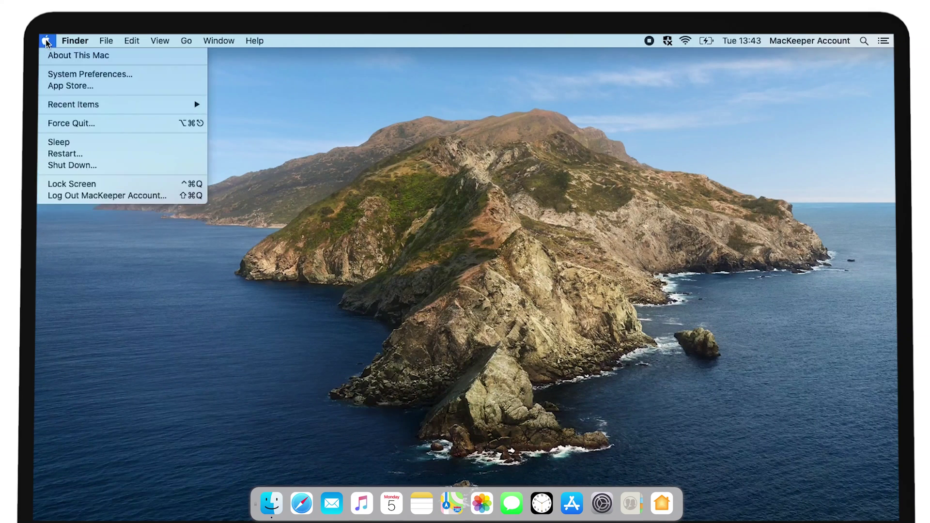
left_click(141, 77)
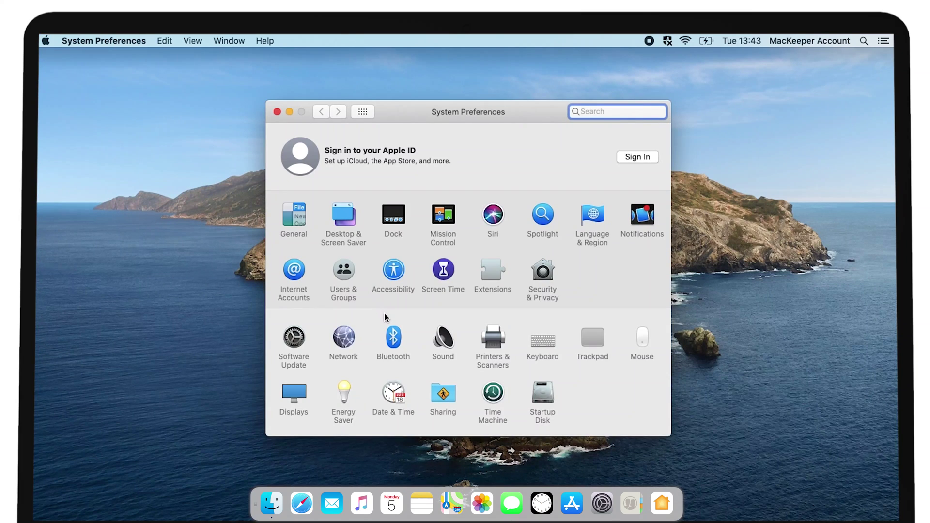
left_click(395, 338)
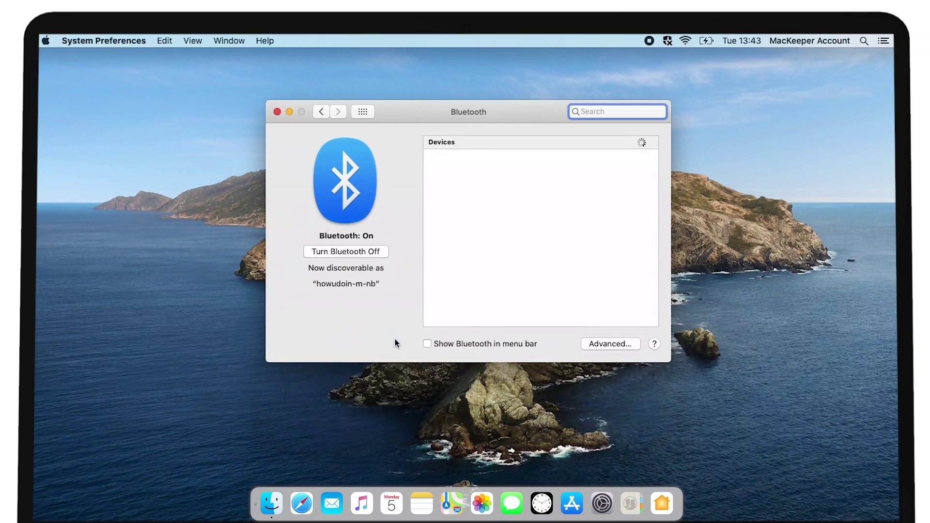
left_click(380, 252)
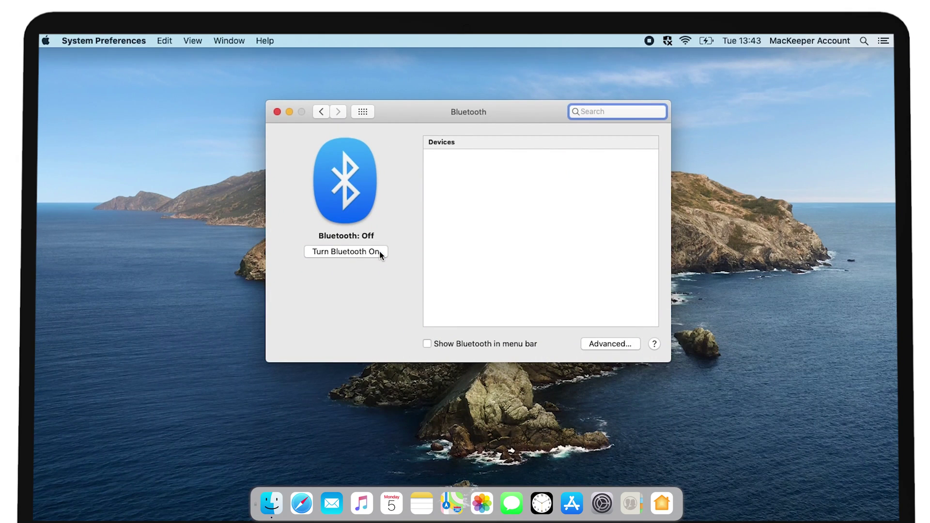
left_click(380, 253)
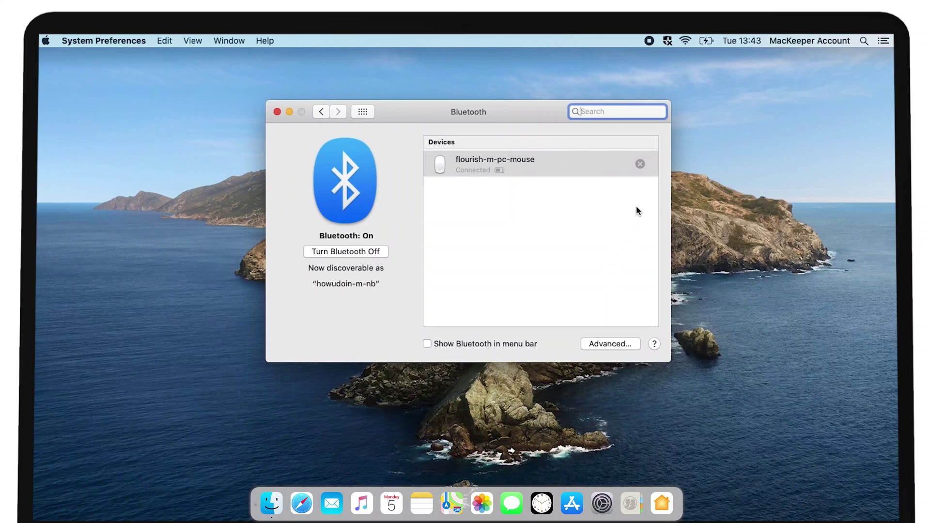
Step: Remove the mouse from the paired Bluetooth devices, then connect to it again when it reappears
left_click(640, 165)
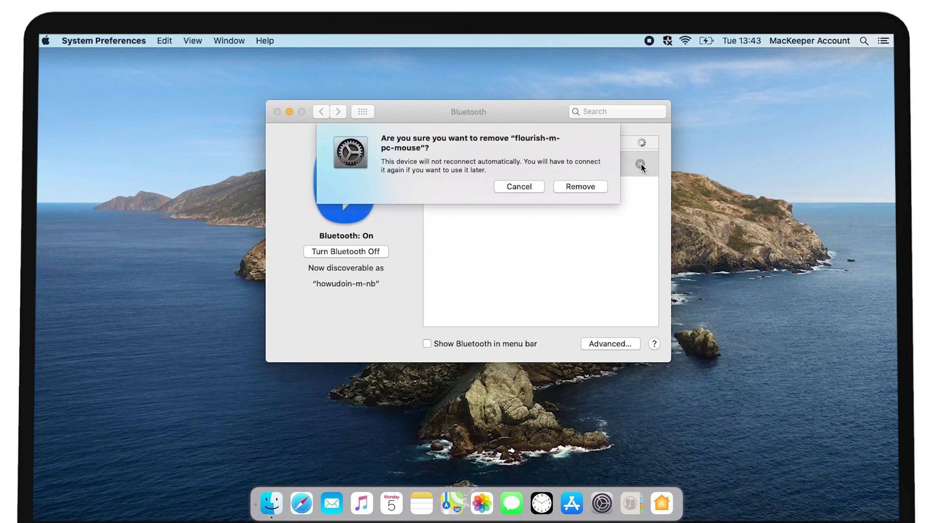
left_click(589, 188)
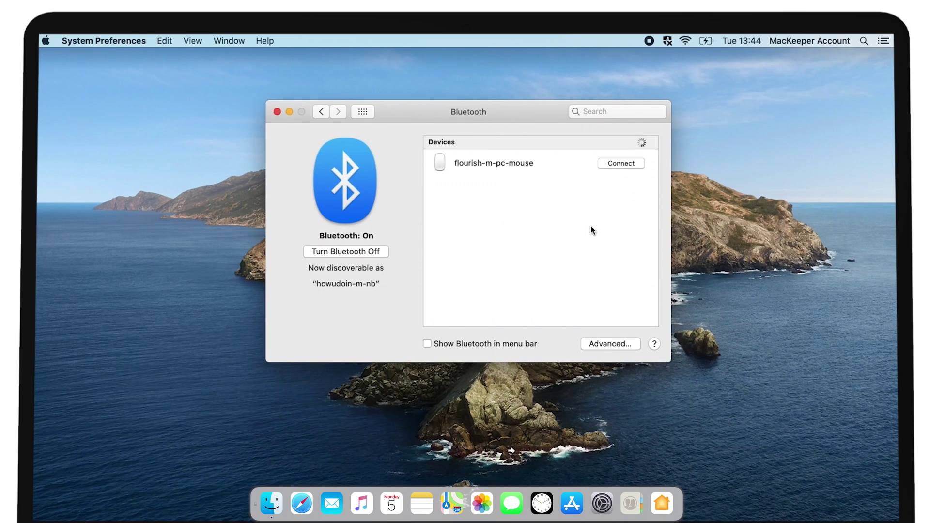
left_click(616, 160)
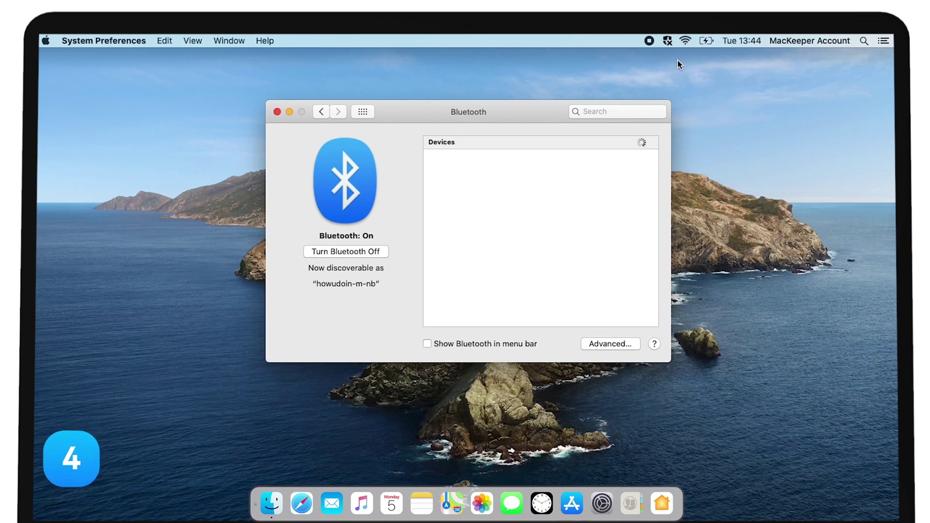
Step: Turn Wi-Fi off from the menu bar, then retry connecting the mouse in Bluetooth preferences
left_click(685, 41)
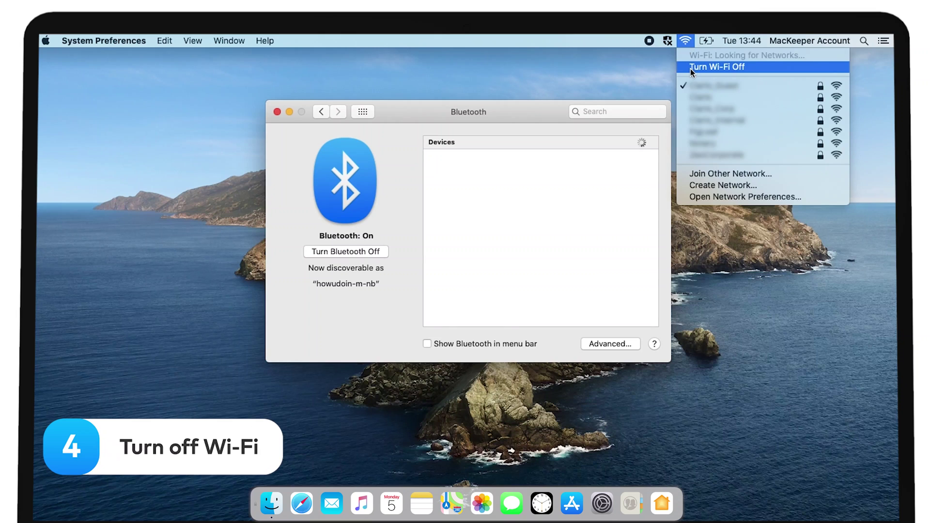
left_click(690, 68)
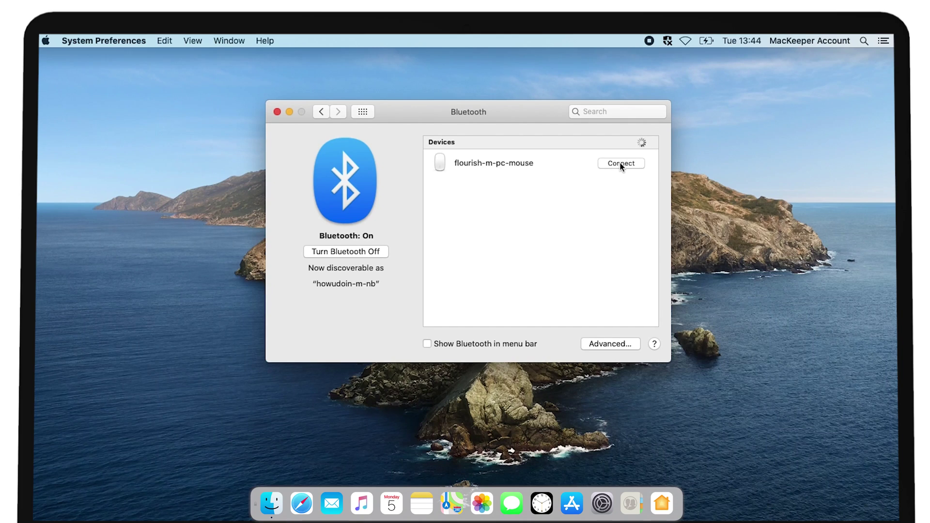
left_click(622, 166)
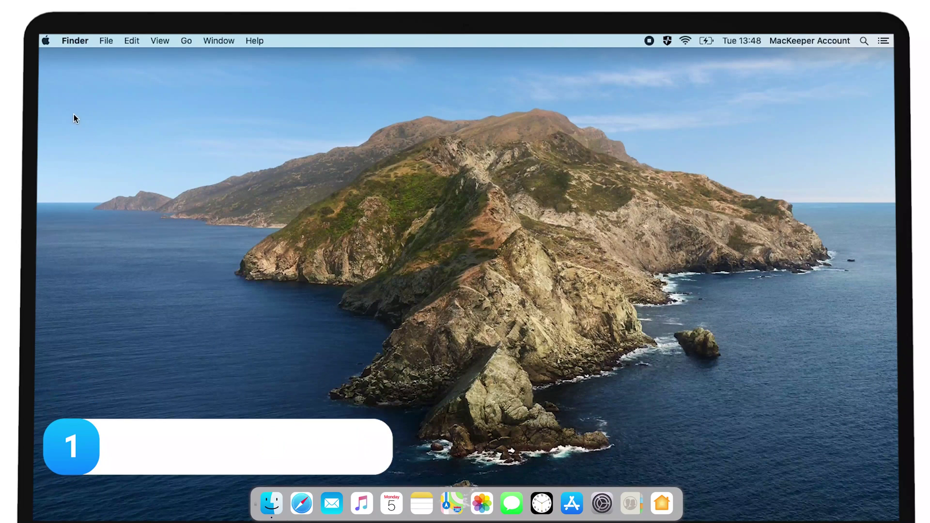
Step: In Mouse preferences raise tracking speed toward Fast and enable natural scroll direction
left_click(45, 42)
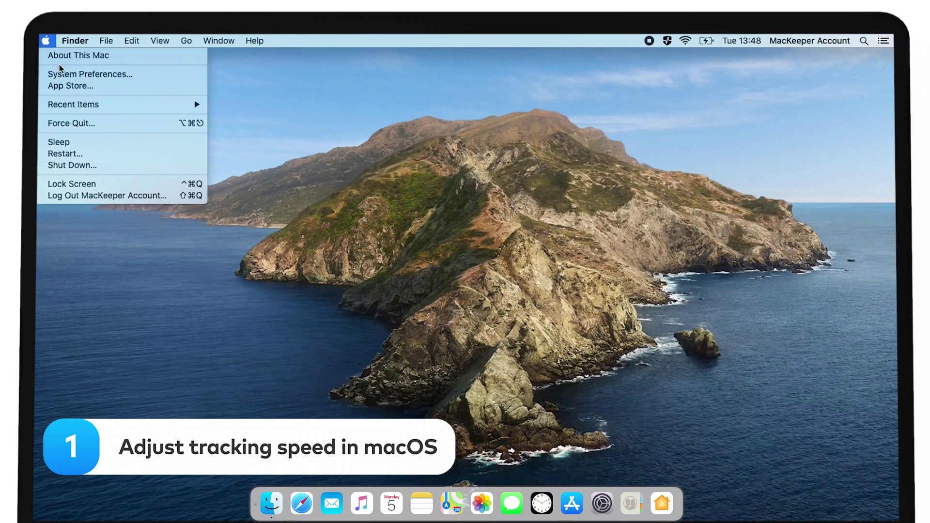
left_click(73, 76)
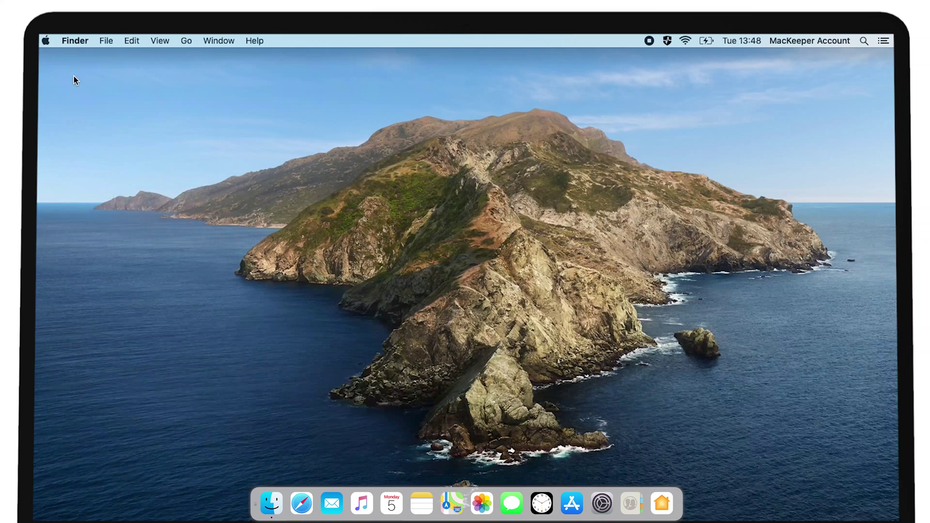
left_click(640, 337)
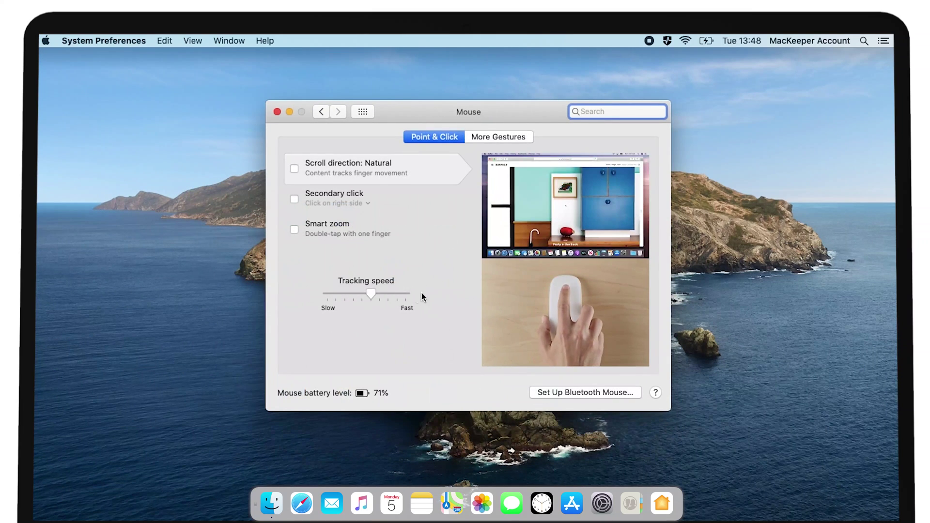
mouse_move(375, 295)
left_mouse_down()
mouse_move(407, 298)
mouse_move(383, 291)
left_mouse_up()
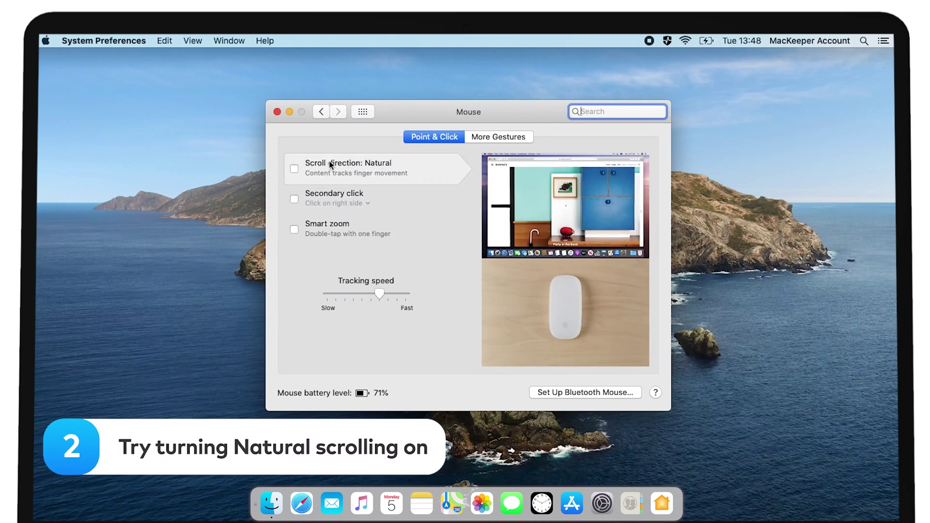
left_click(294, 169)
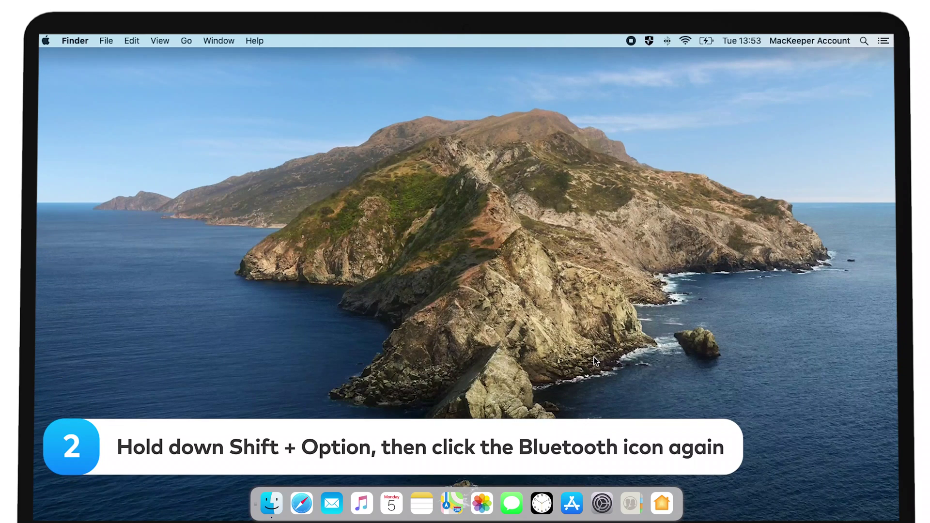
Step: From the Bluetooth menu-bar Debug options, remove all paired devices and confirm
left_click(667, 44, "alt+shift")
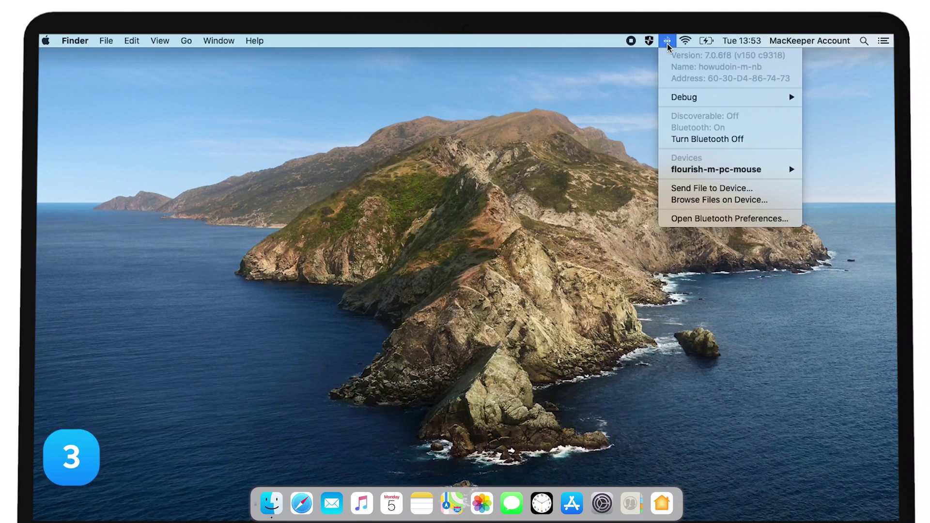
mouse_move(684, 97)
left_click(595, 121)
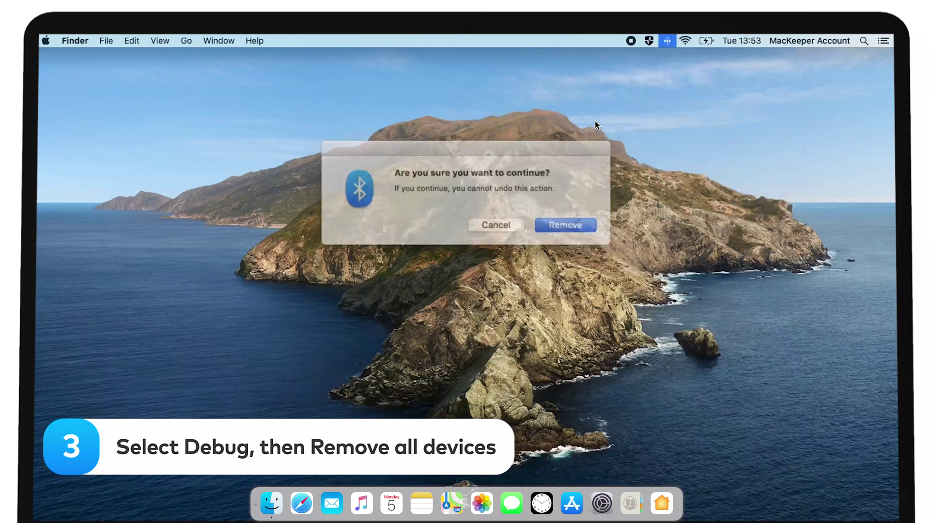
left_click(564, 223)
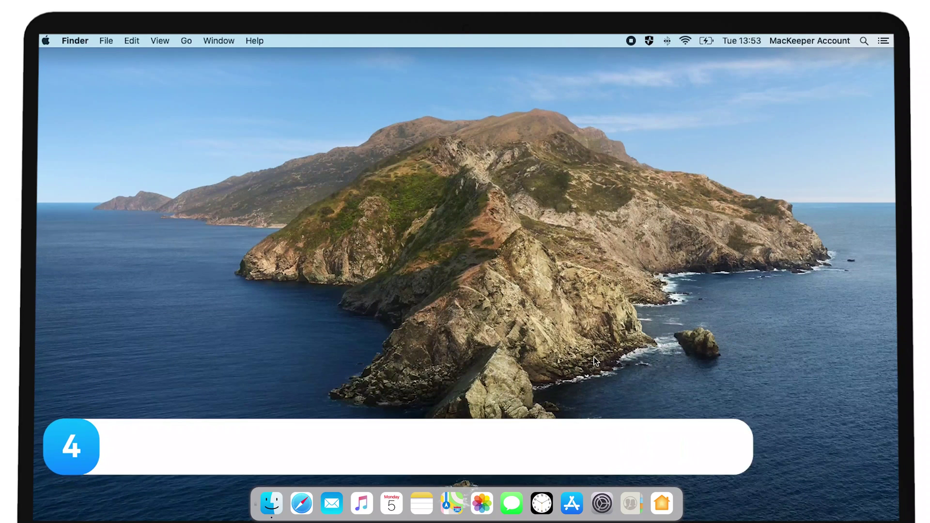
Step: From the Bluetooth Debug options, reset the Bluetooth module and confirm
left_click(667, 41, "alt+shift")
mouse_move(729, 97)
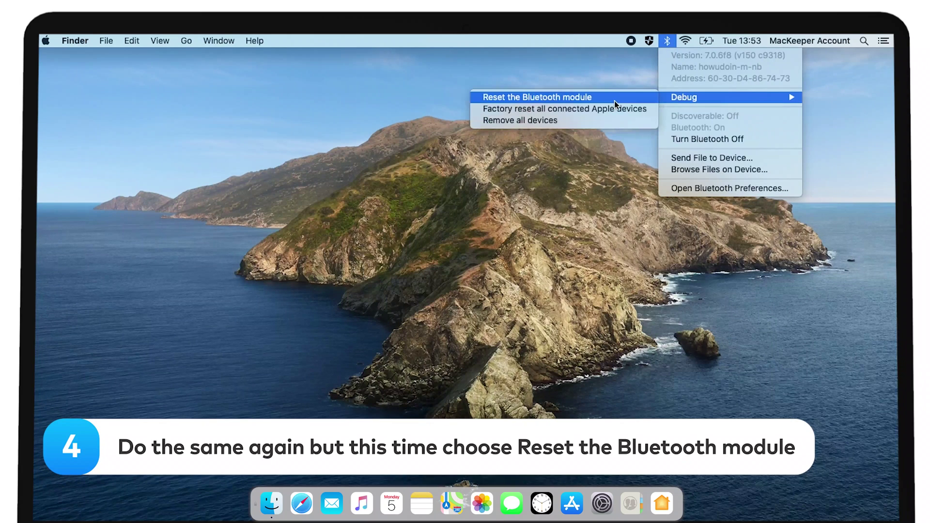
left_click(609, 100)
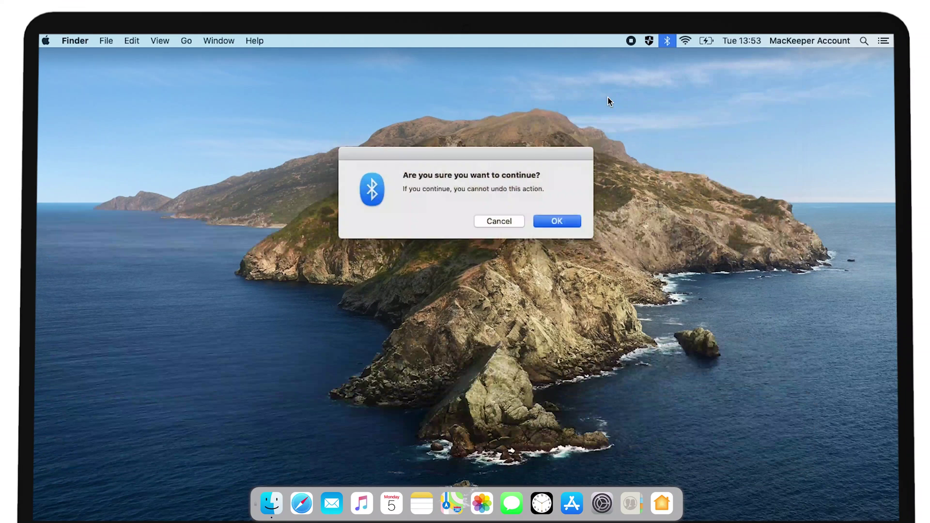
left_click(567, 223)
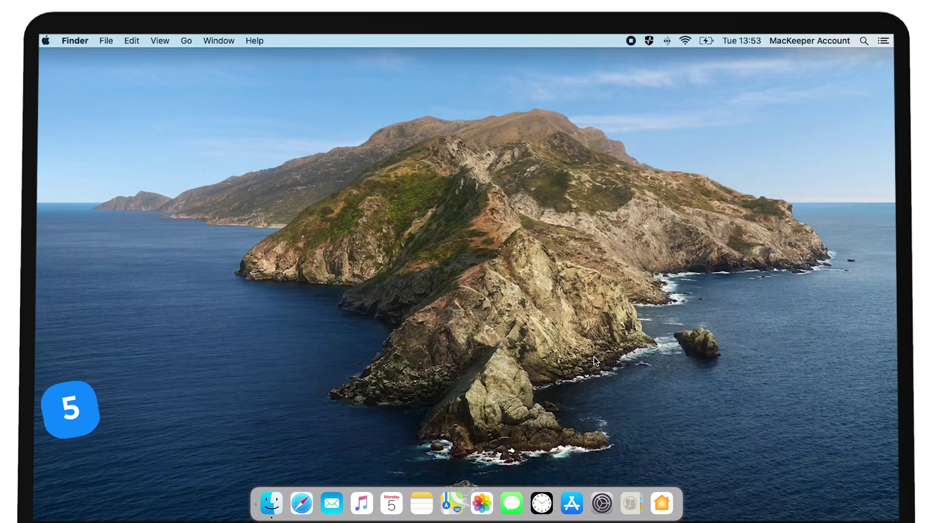
Step: From the Bluetooth menu-bar icon reach Bluetooth preferences and connect to flourish-m-pc-mouse
left_click(668, 41)
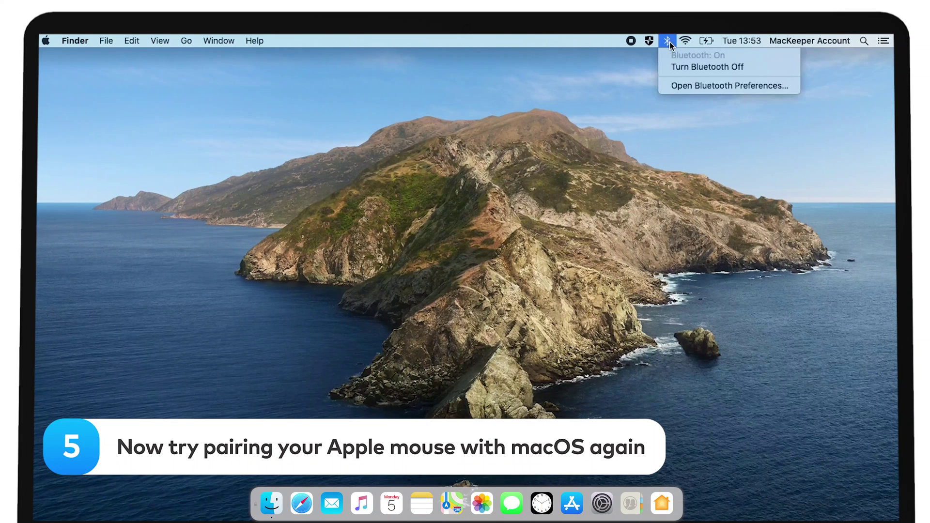
left_click(674, 86)
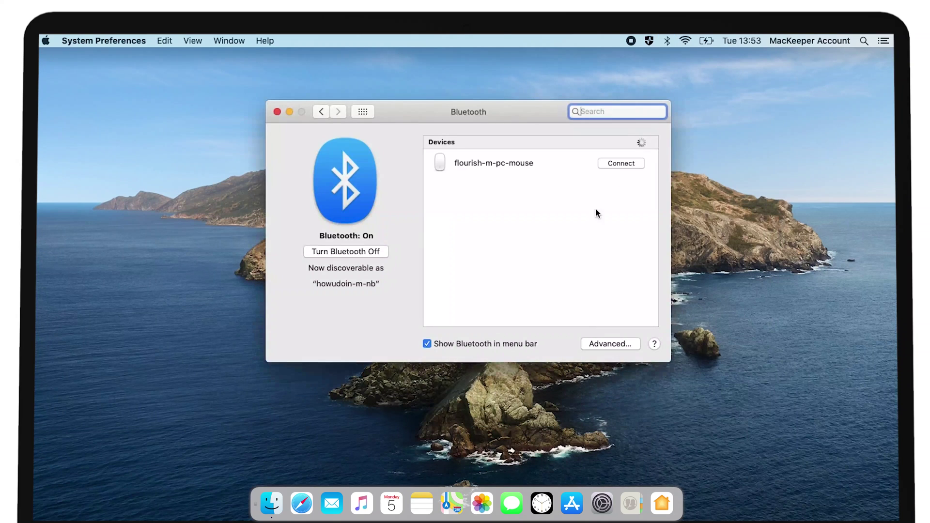
left_click(613, 166)
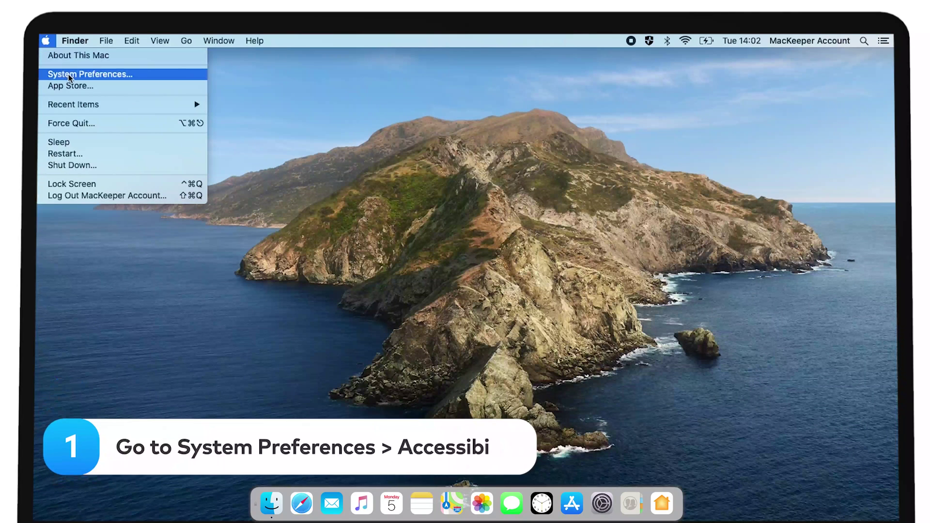
Step: In Accessibility > Pointer Control > Alternate Control Methods, enable Mouse Keys
left_click(69, 75)
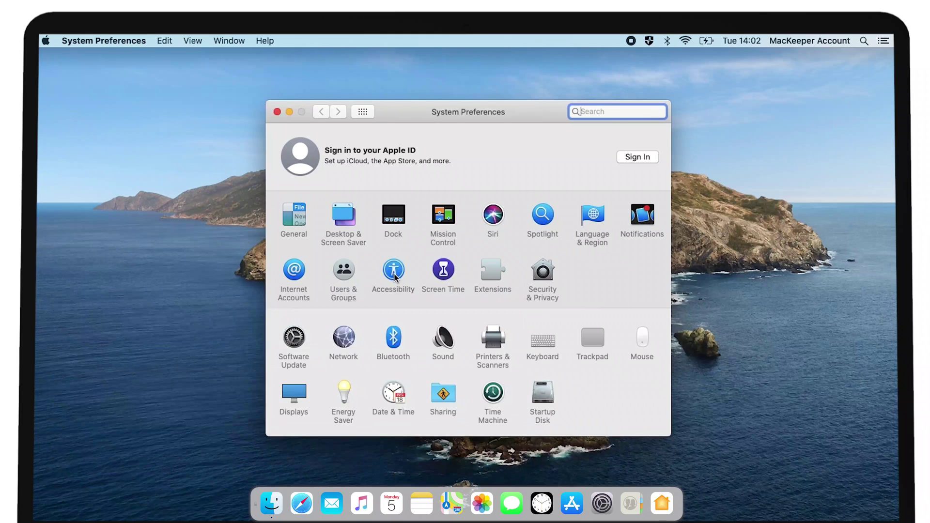
left_click(394, 274)
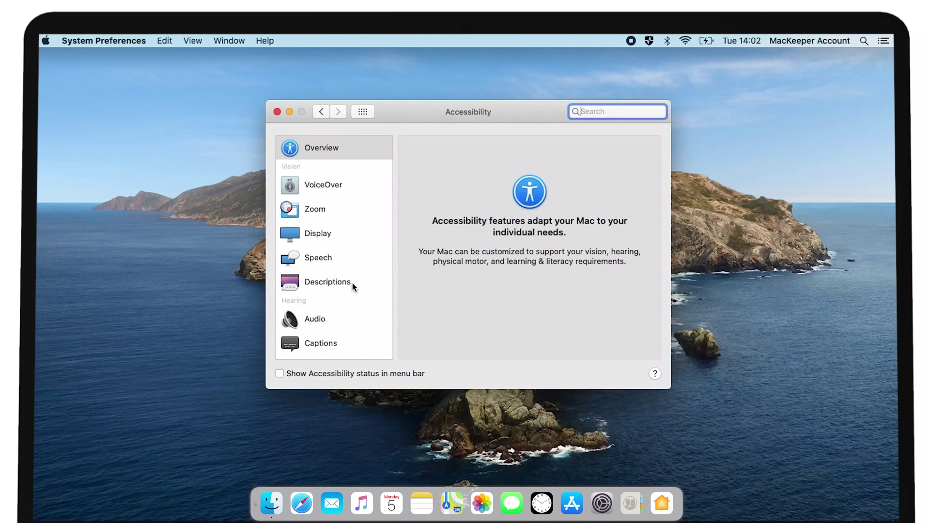
scroll(352, 282, "down", 5)
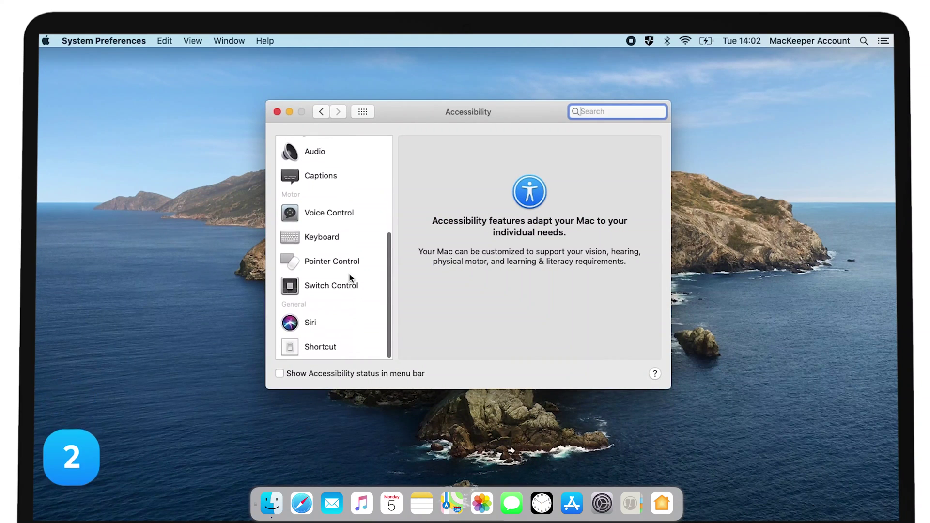
left_click(349, 264)
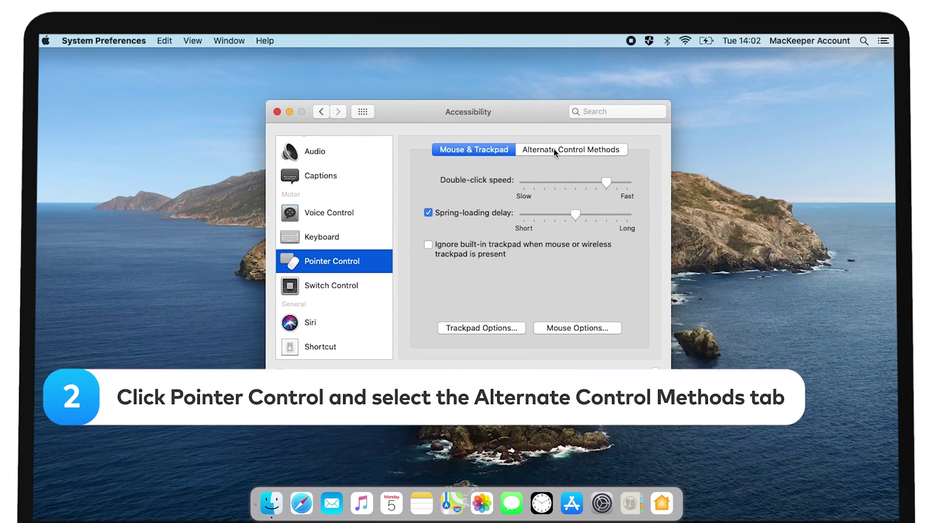
left_click(556, 149)
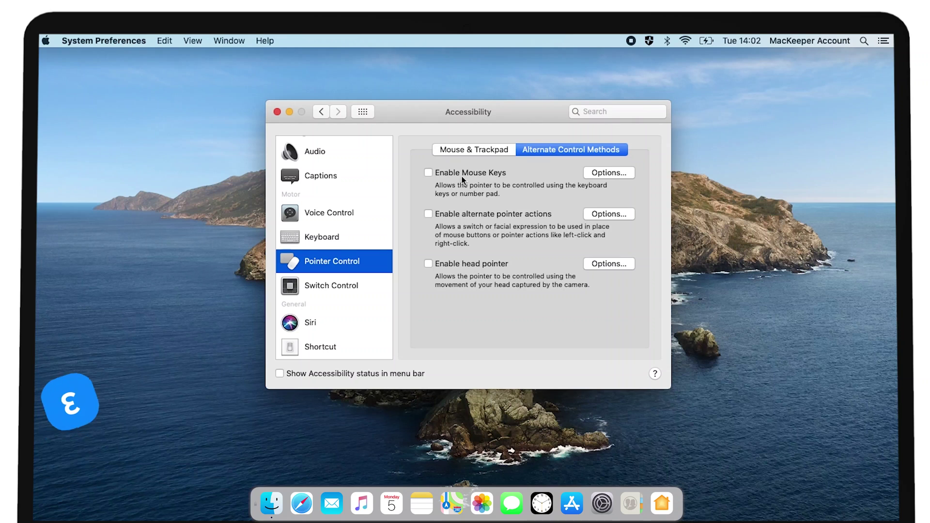
left_click(429, 173)
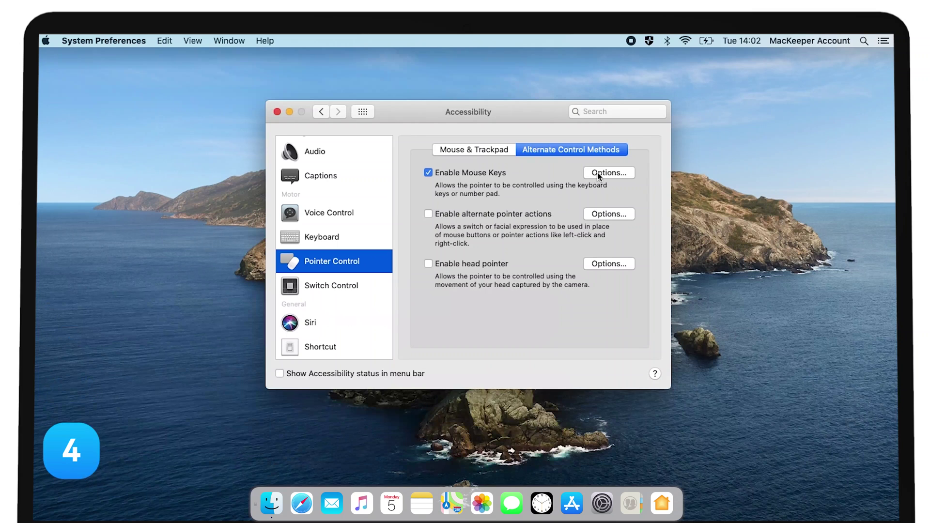
Step: In Mouse Keys options adjust Initial Delay, raise Maximum Speed toward fast, and confirm with OK
left_click(590, 176)
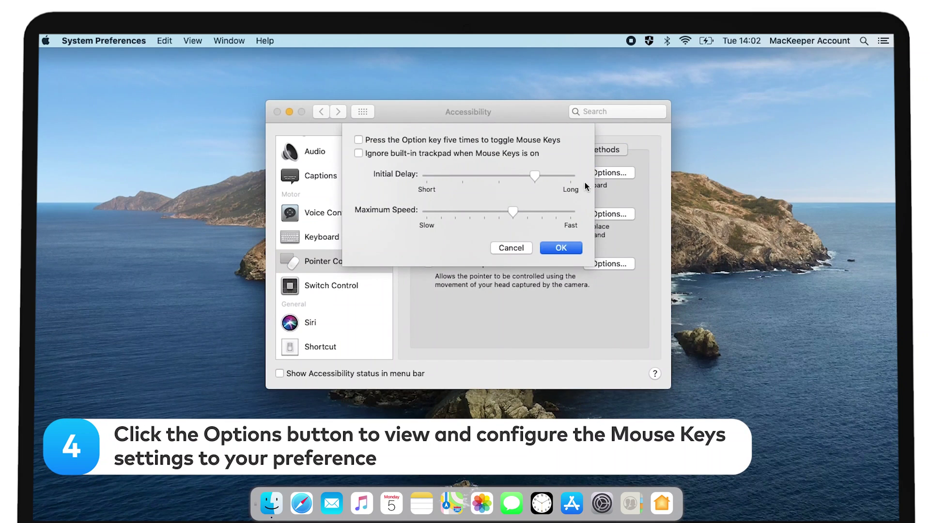
left_click_drag(535, 177, 443, 183)
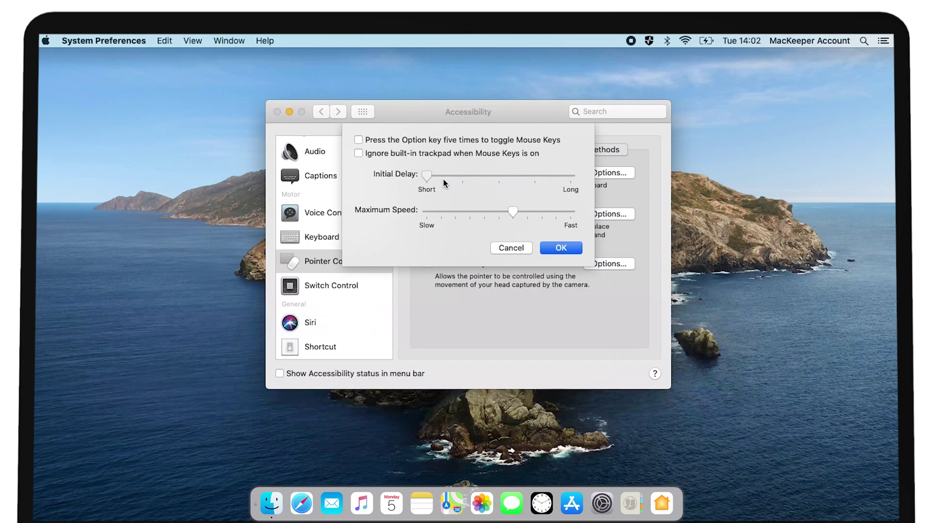
mouse_move(519, 211)
left_mouse_down()
mouse_move(462, 217)
mouse_move(556, 212)
left_mouse_up()
left_click(557, 249)
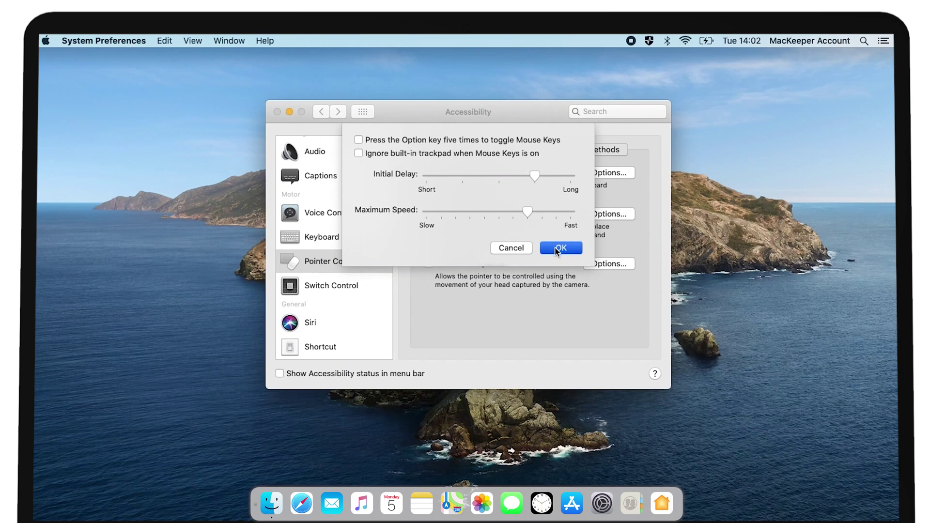